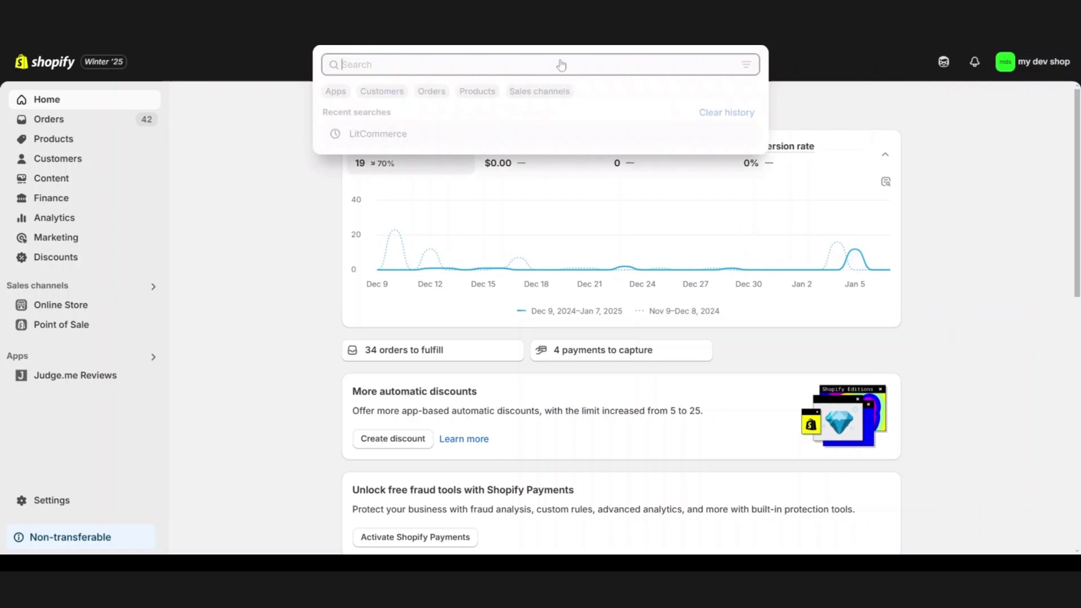
Find 'litcommerce' in the Shopify admin search and install the LitCommerce app, approving its access
type("litcommerce")
left_click(539, 159)
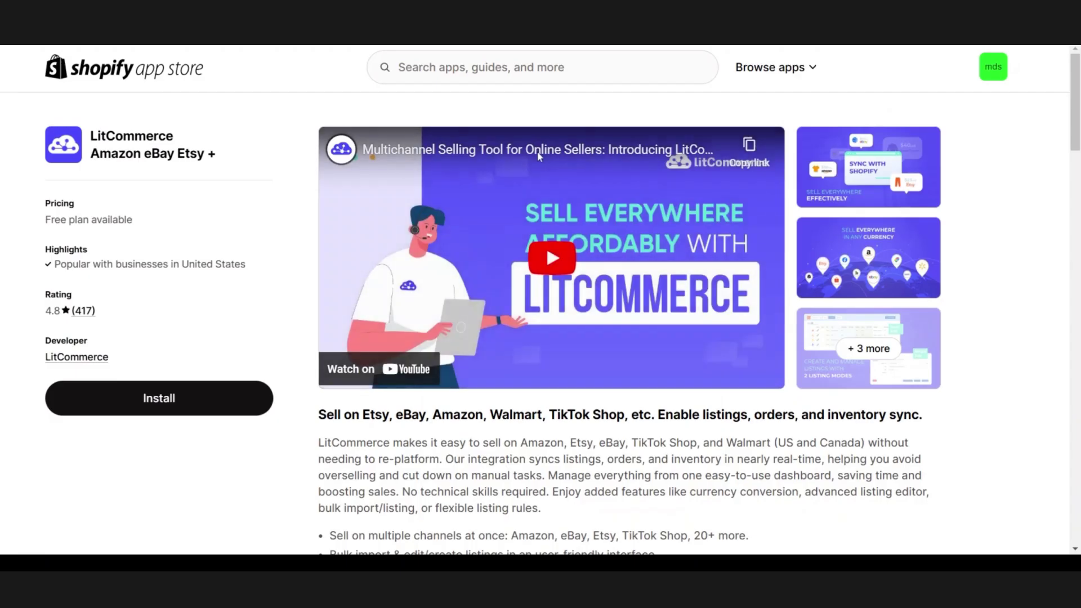
left_click(248, 400)
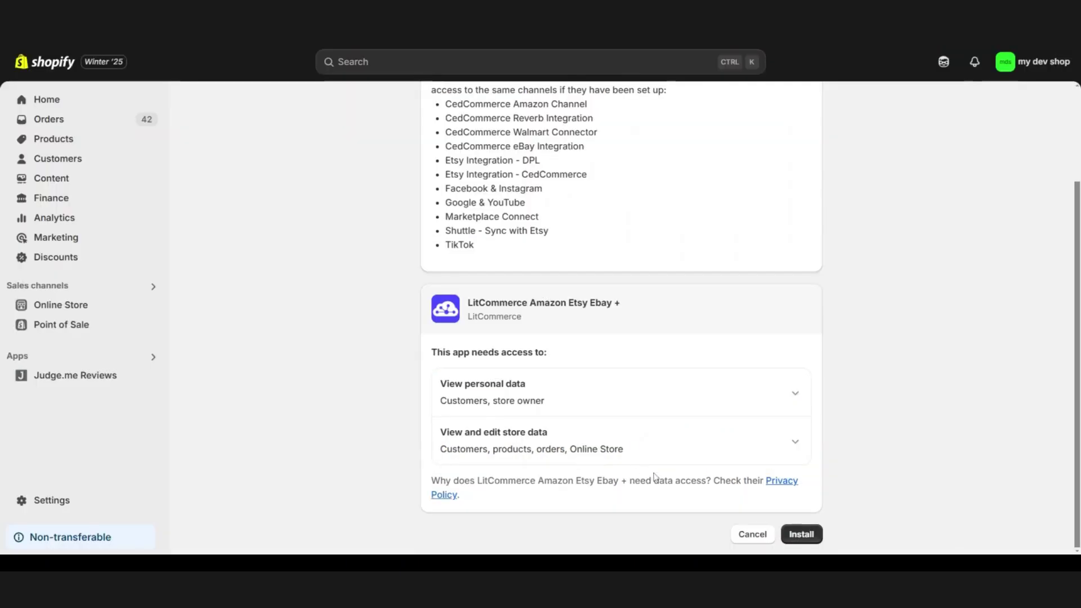
left_click(801, 534)
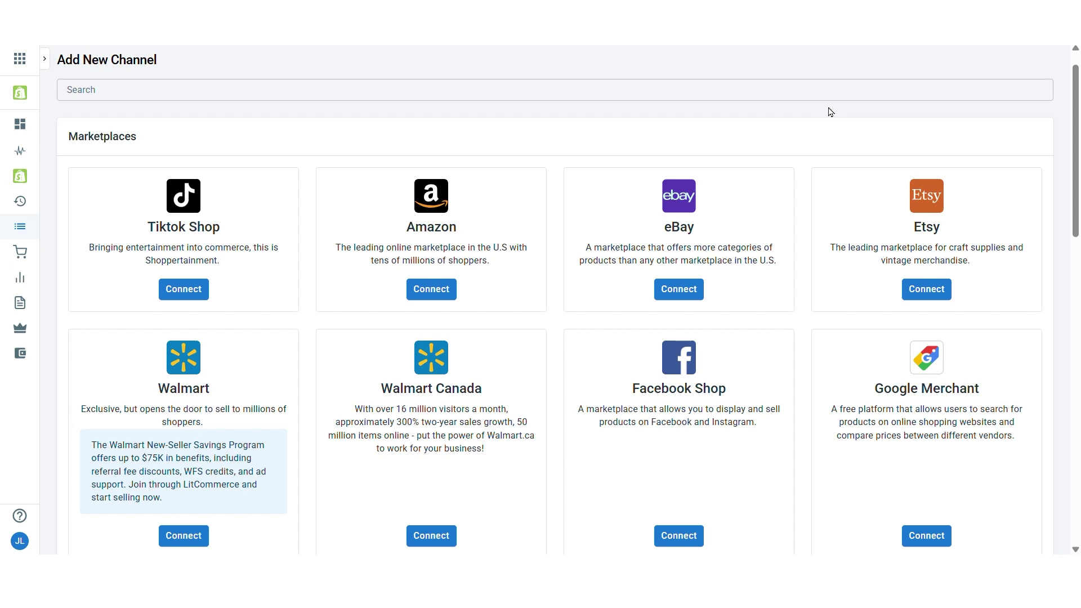
Connect an eBay.com (United States) account as a new channel named 'eBay channel'
left_click(692, 293)
left_click(214, 226)
type("e")
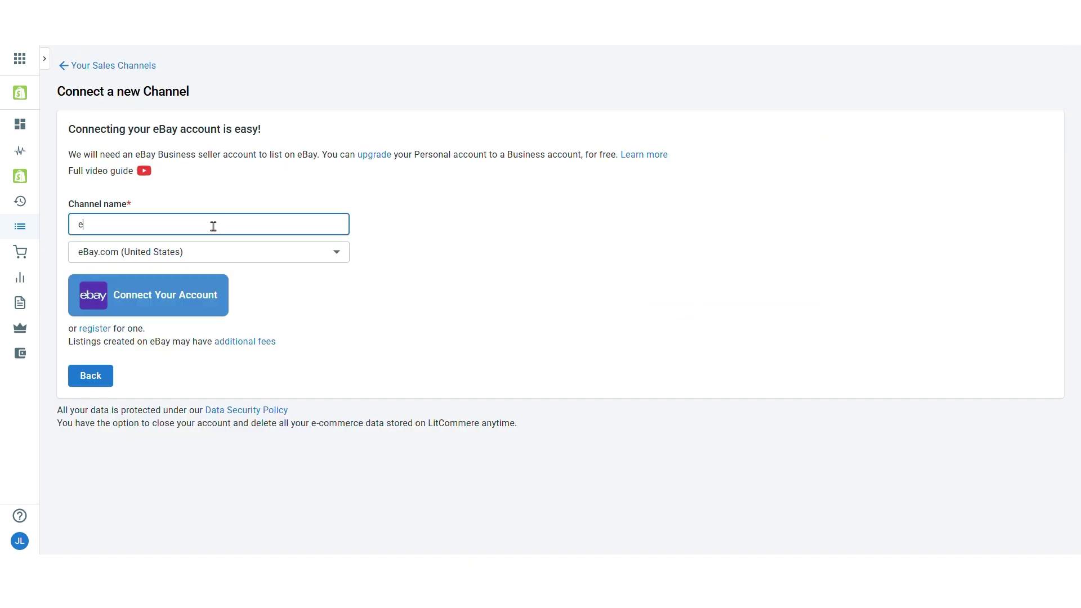
type("Bay channel")
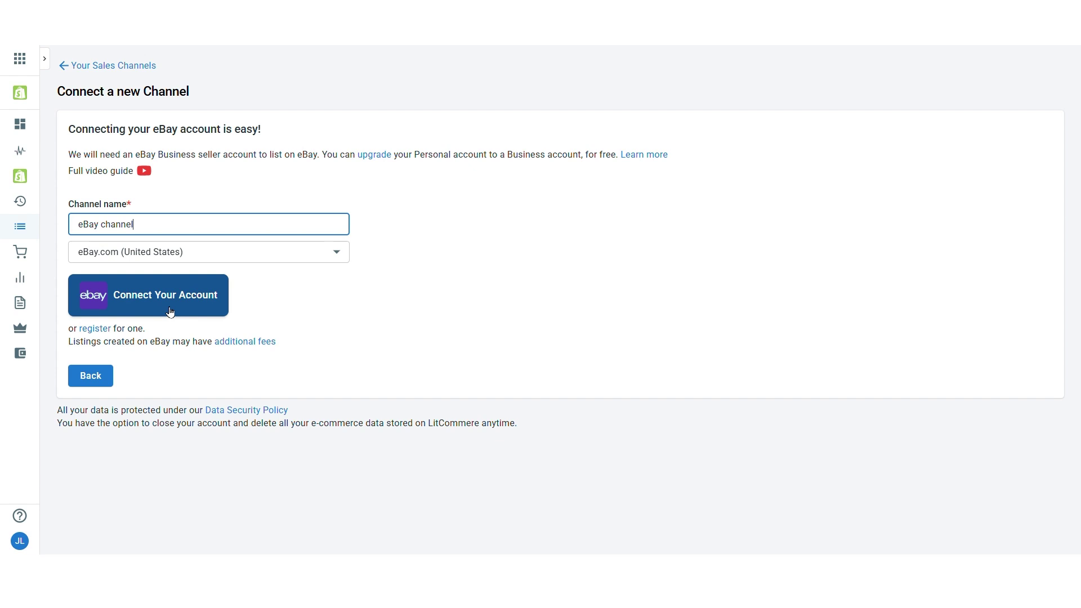
left_click(171, 312)
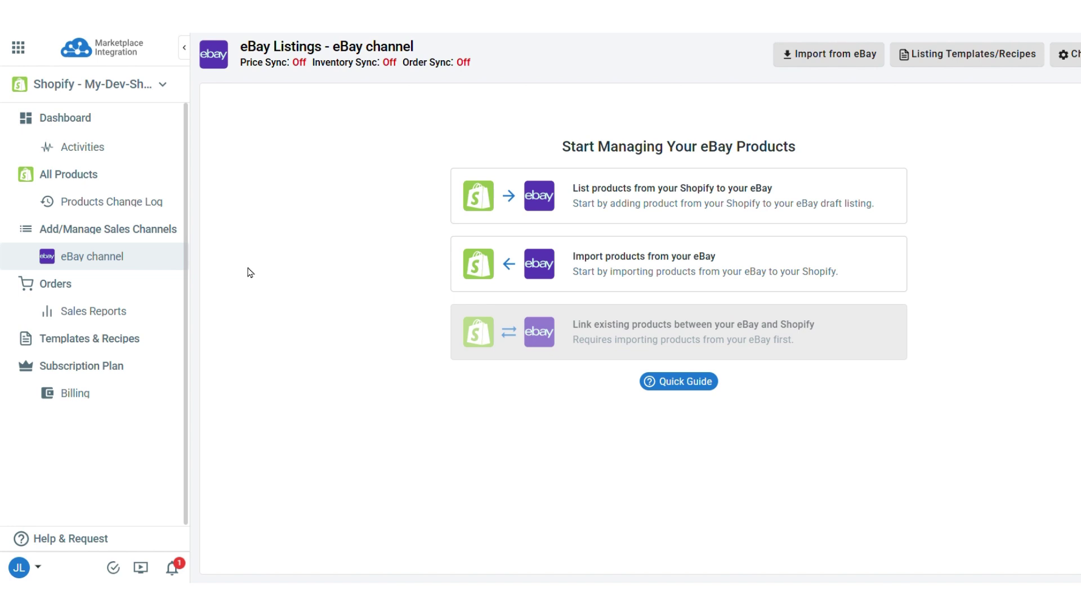
Open the eBay product import options and keep the 'Import product by status' filter for Active products
left_click(608, 267)
scroll(441, 357, "down", 1)
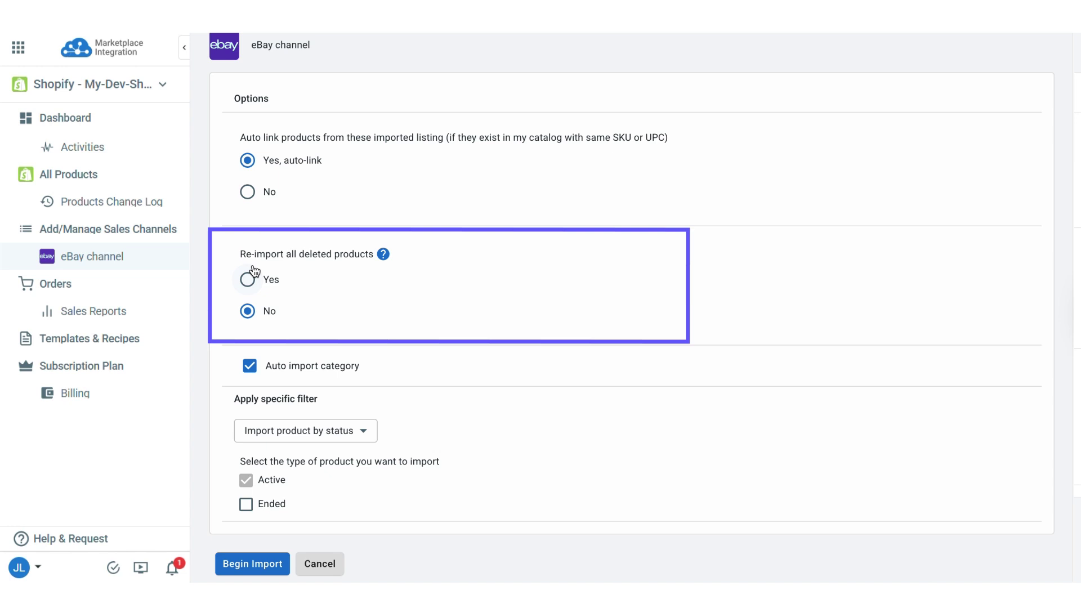
mouse_move(388, 261)
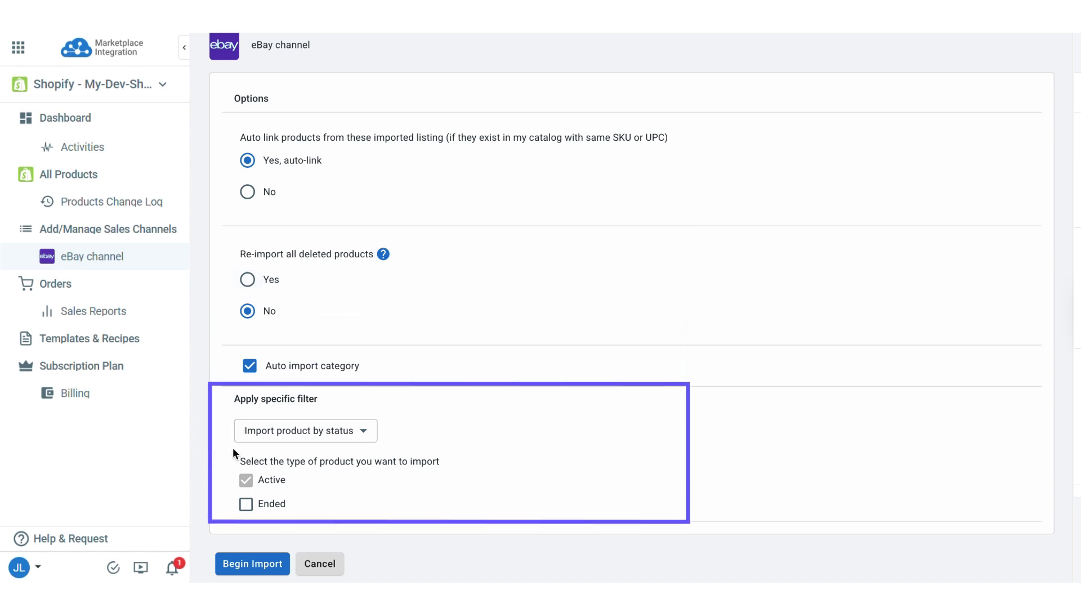
left_click(313, 432)
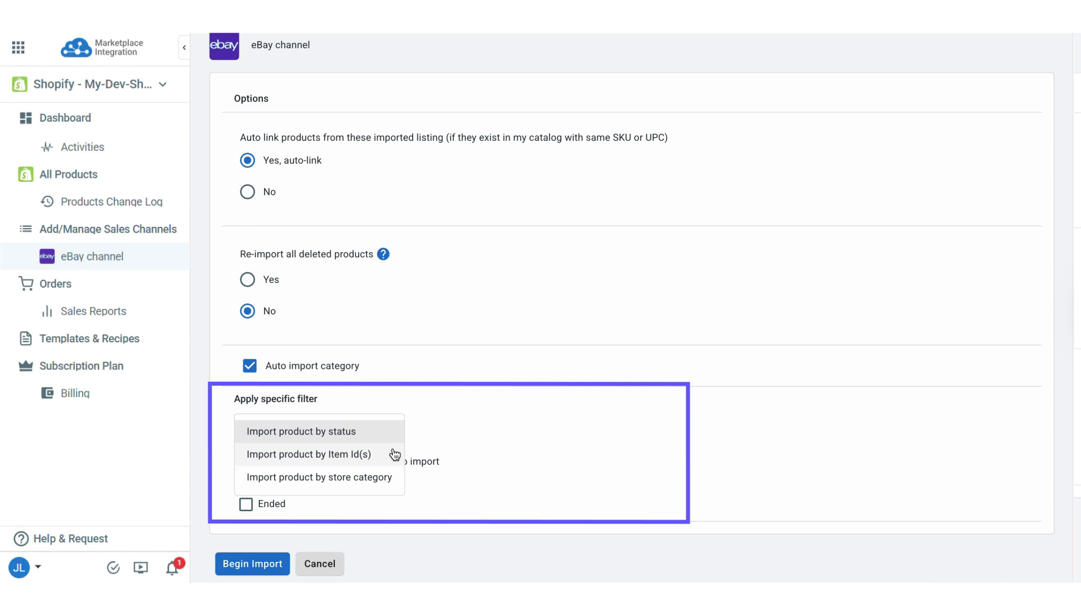
left_click(417, 492)
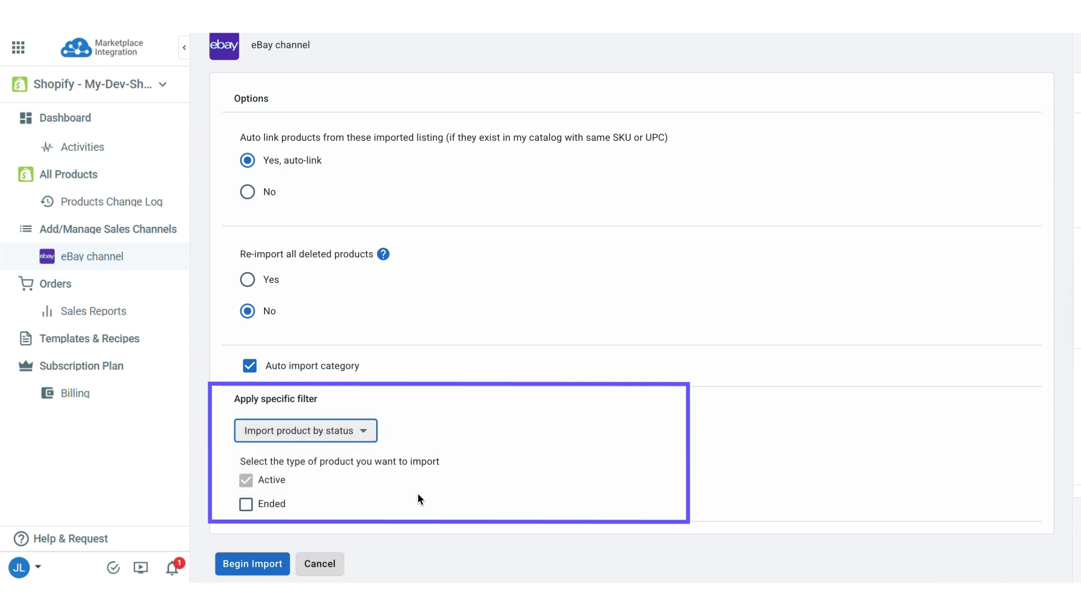
Import the 47 active eBay listings, create the first three on Shopify, then view All Products
left_click(259, 565)
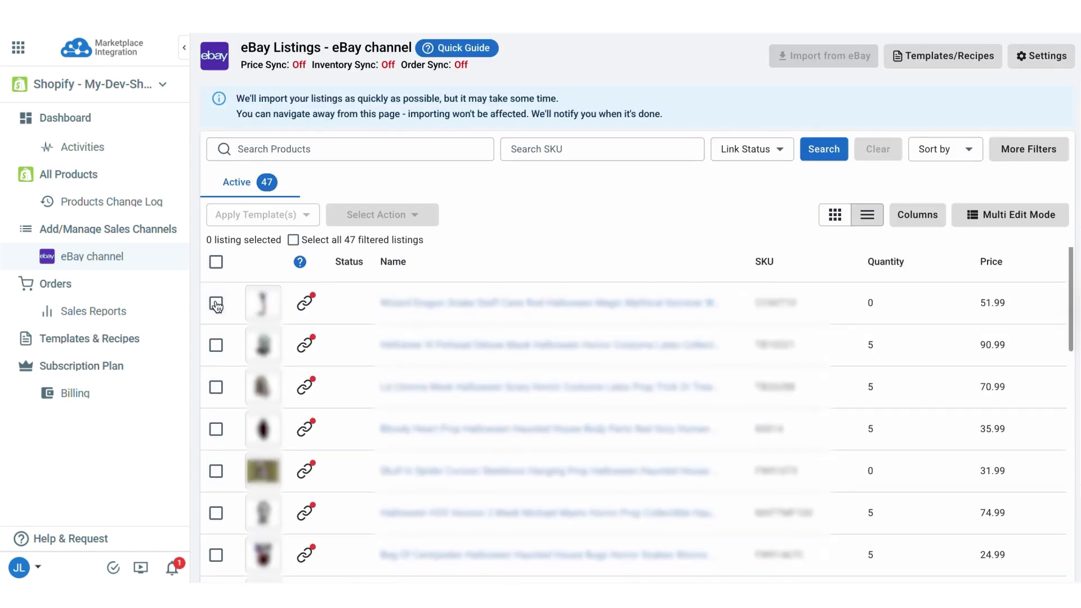
left_click(216, 303)
left_click(216, 345)
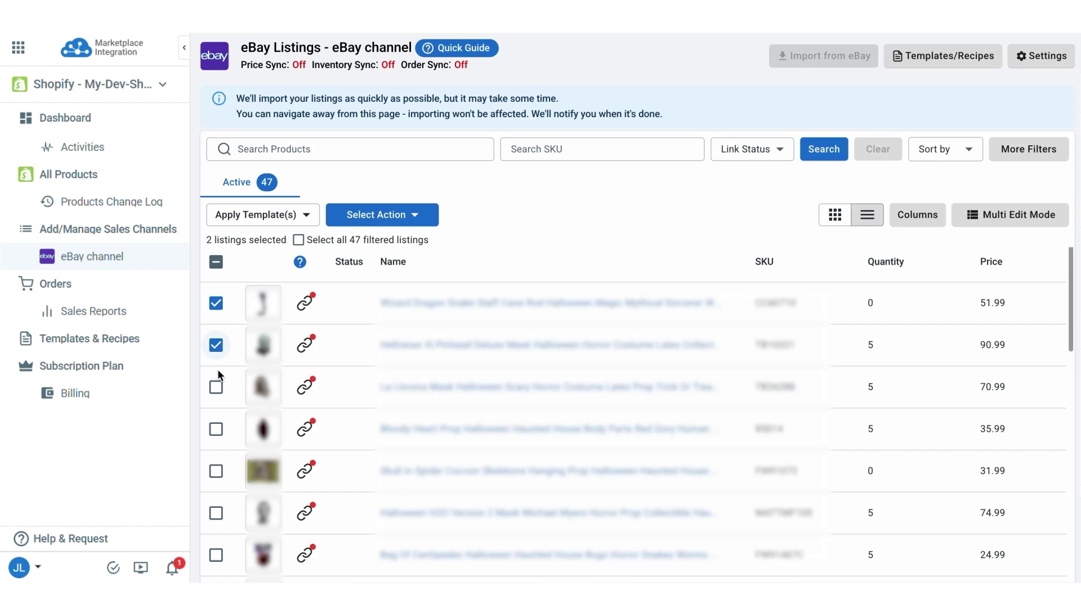
left_click(217, 387)
left_click(412, 216)
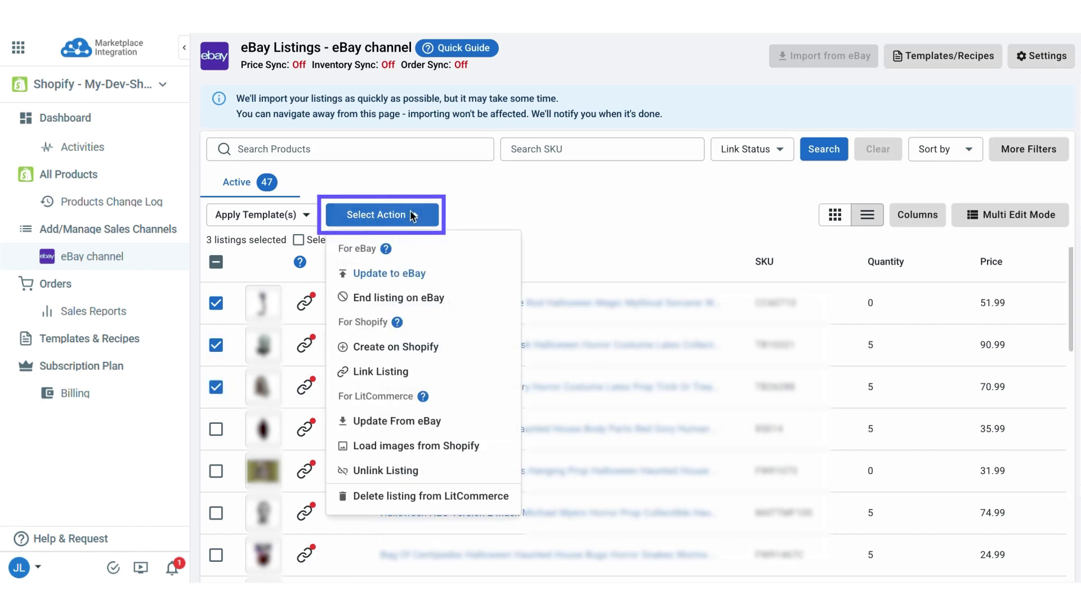
left_click(464, 347)
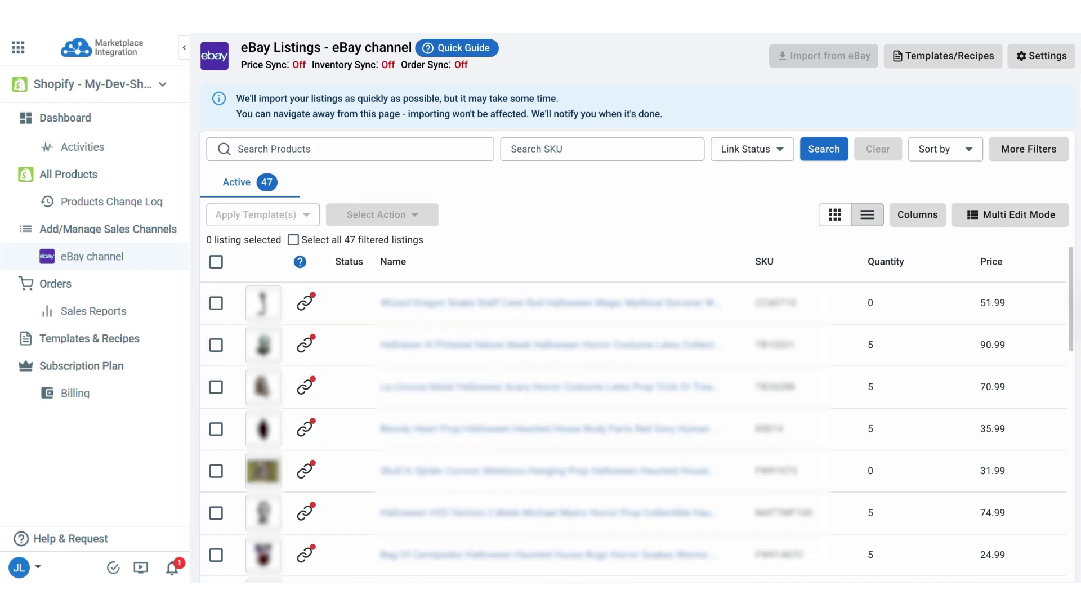
left_click(129, 185)
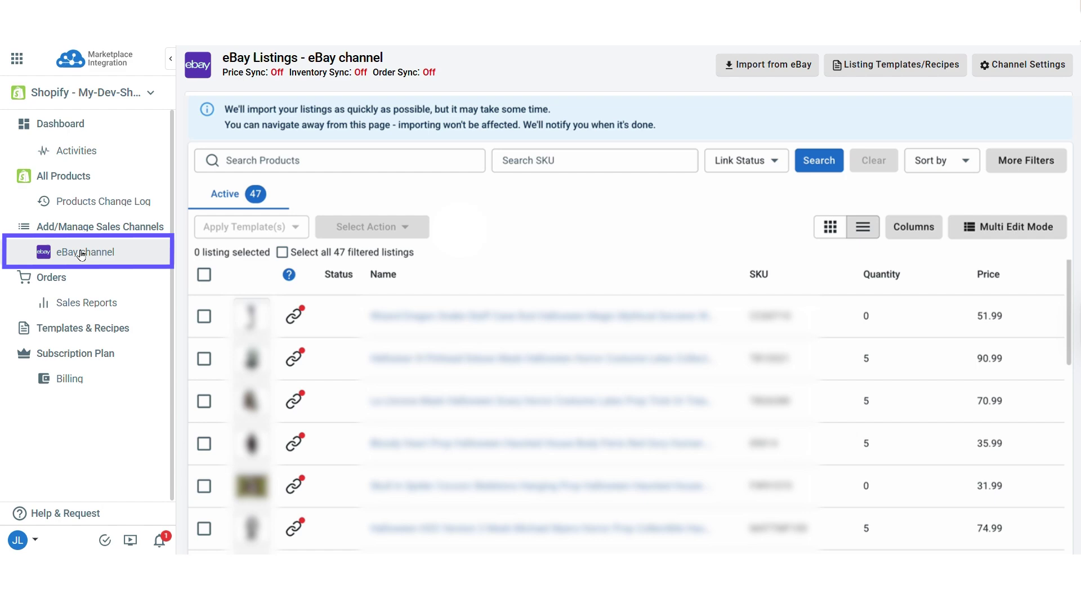
In the eBay channel settings, enable Price Sync and Strikethrough Price
left_click(1064, 75)
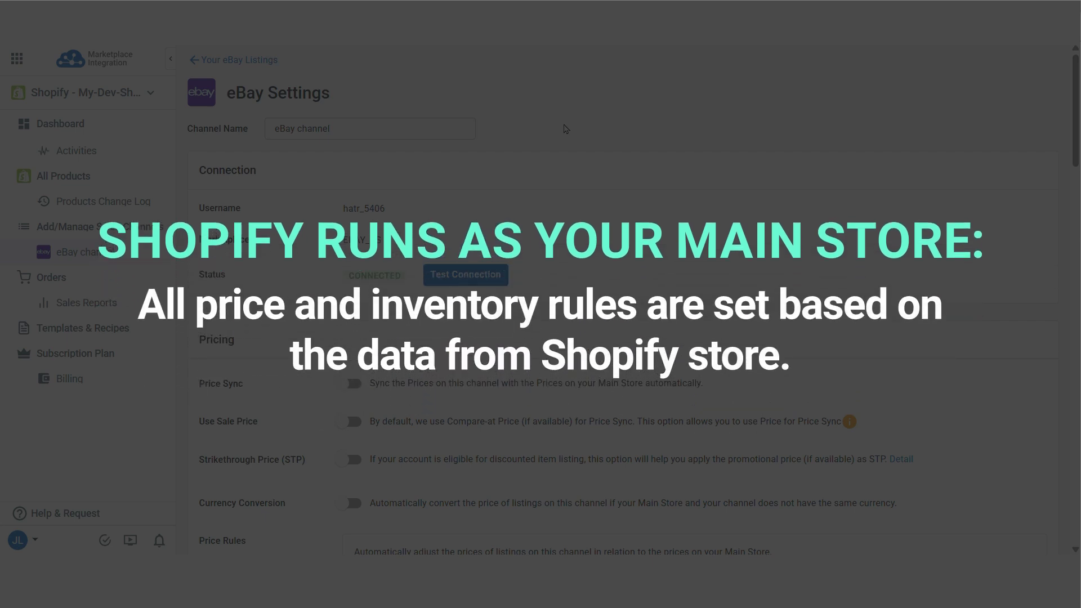
scroll(523, 276, "down", 4)
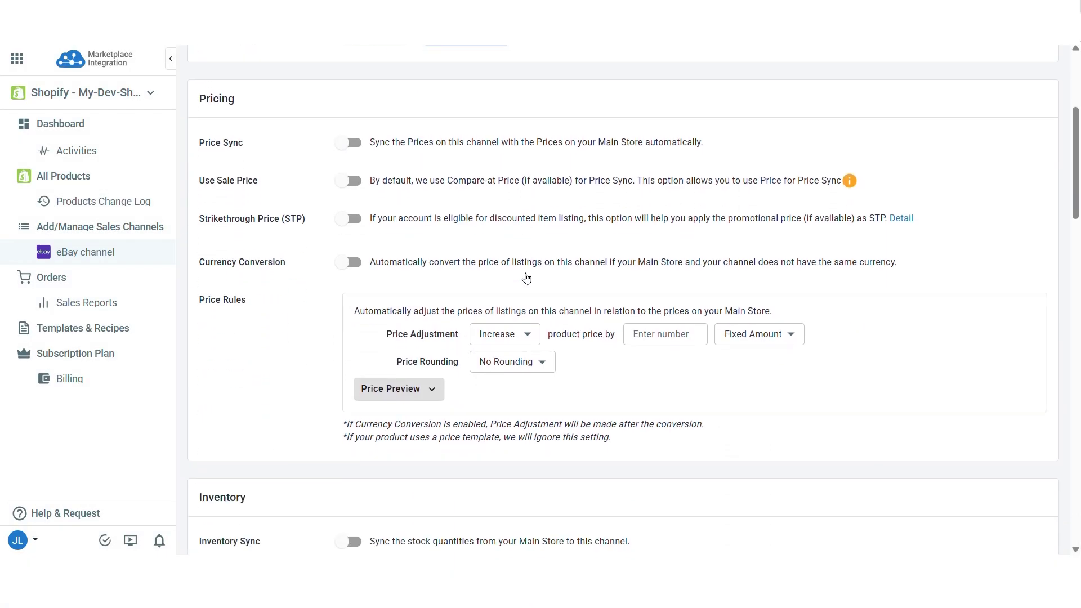
left_click(353, 143)
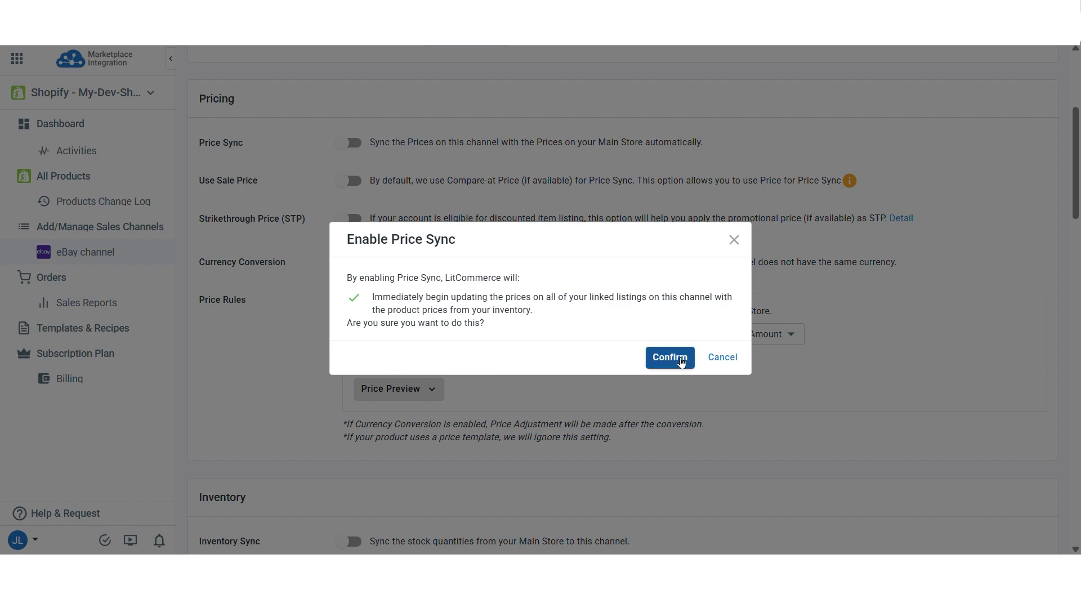
left_click(670, 361)
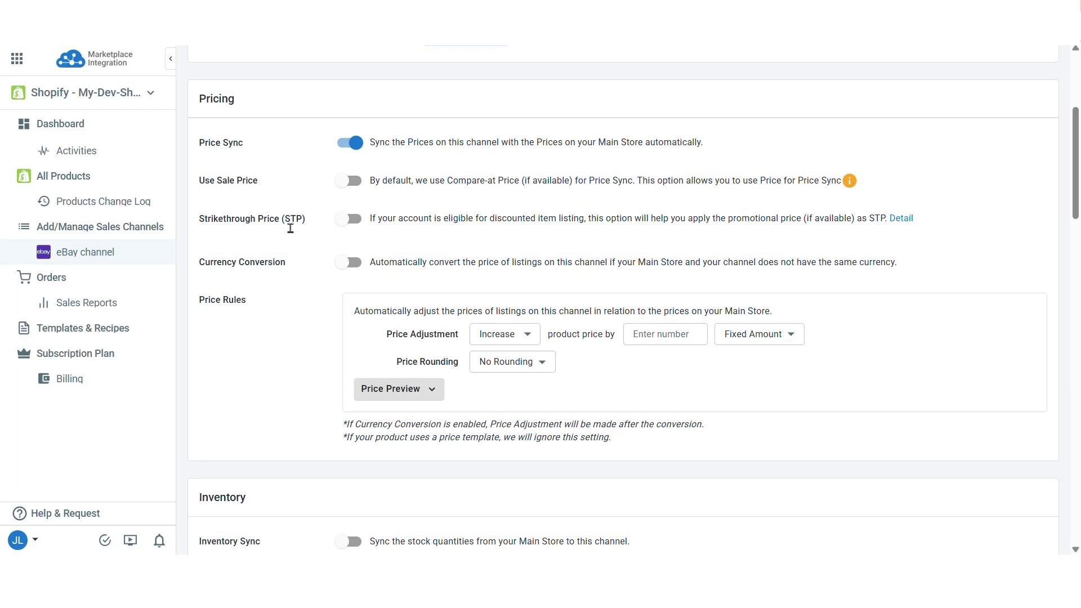
left_click(361, 223)
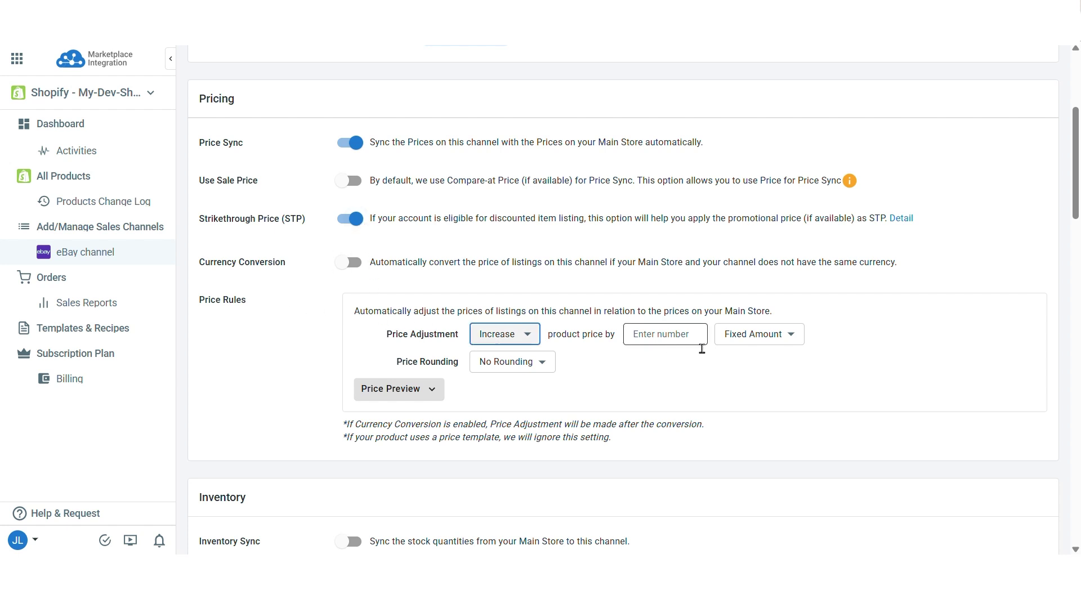
Set the price adjustment to increase eBay prices by 2 Percent(%)
left_click(742, 344)
key("Down")
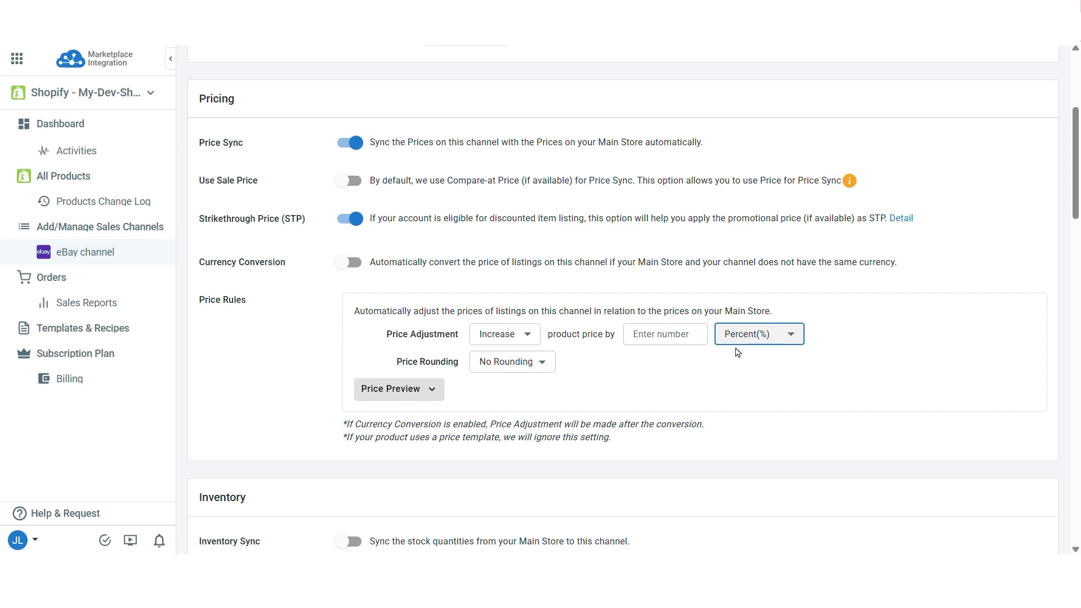
left_click(657, 333)
type("2")
left_click(644, 371)
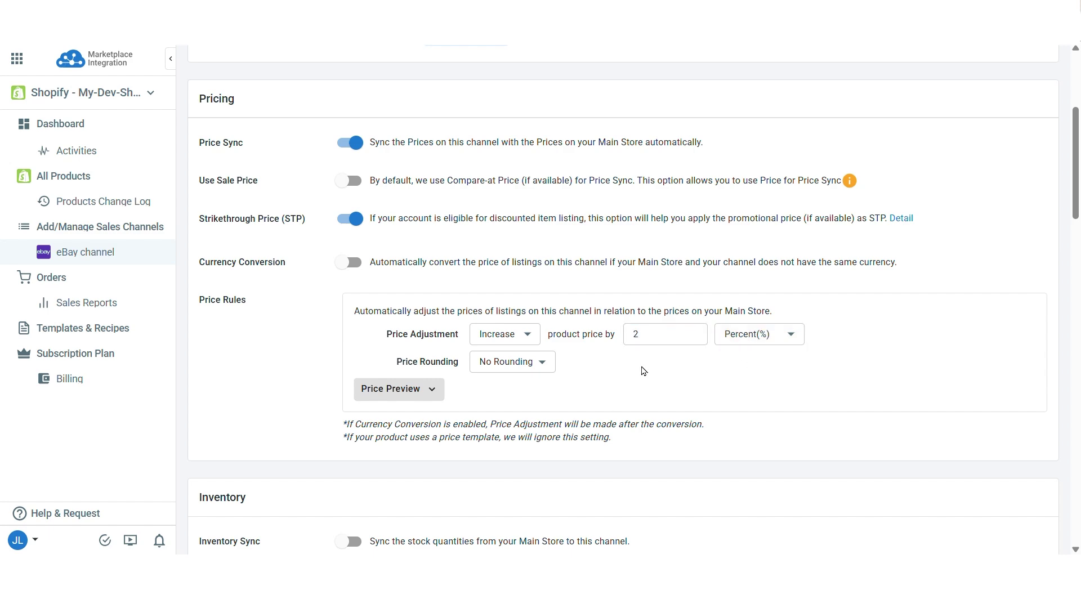
Enable Inventory Sync, Out Of Stock Control, and auto relist for fixed price and auction items
scroll(643, 371, "down", 7)
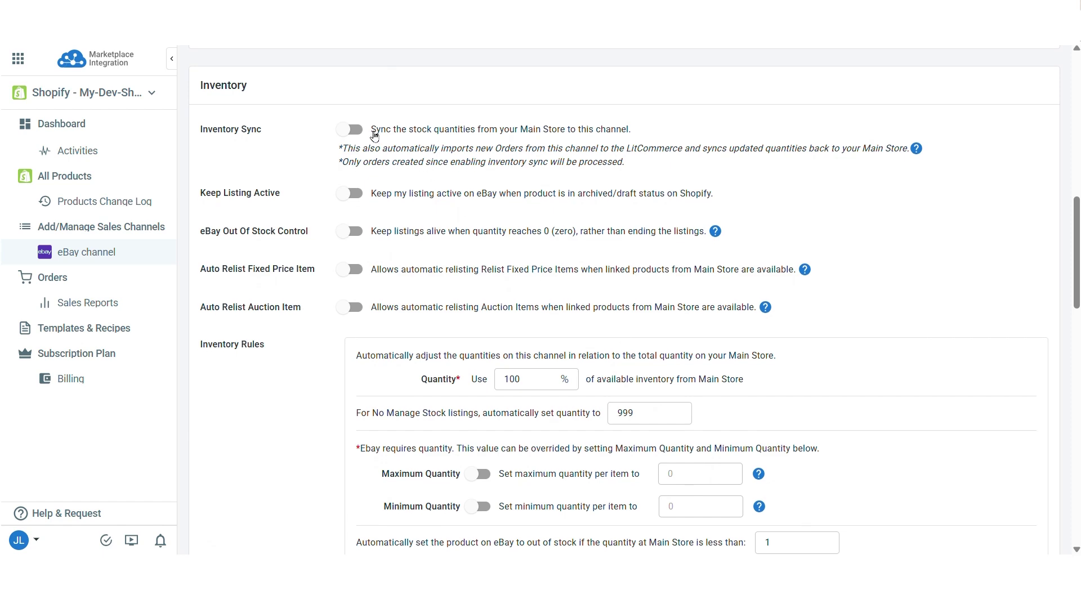
left_click(359, 130)
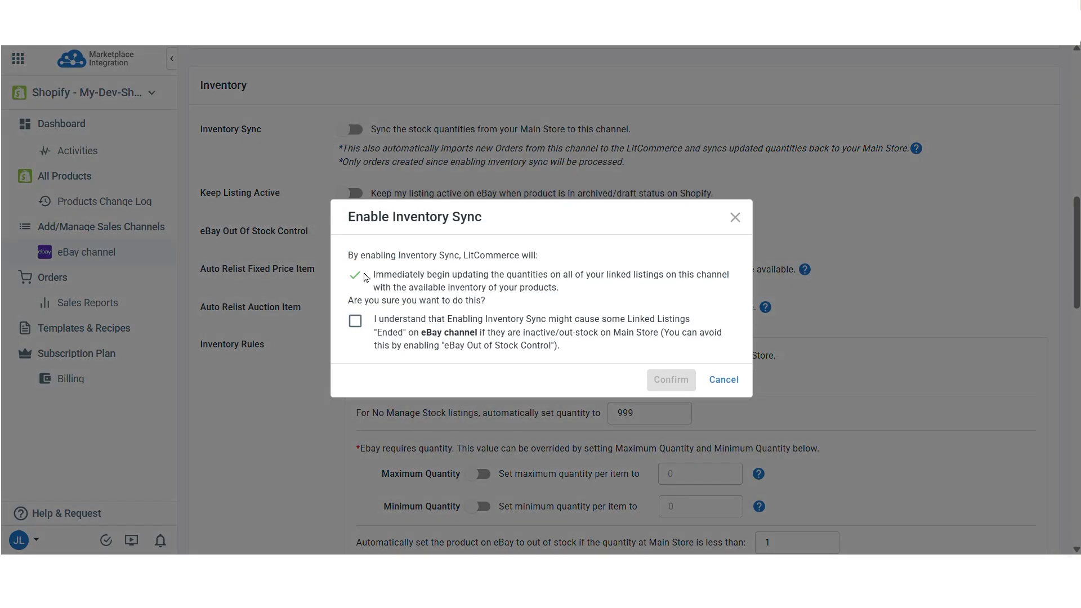
left_click(355, 321)
left_click(660, 384)
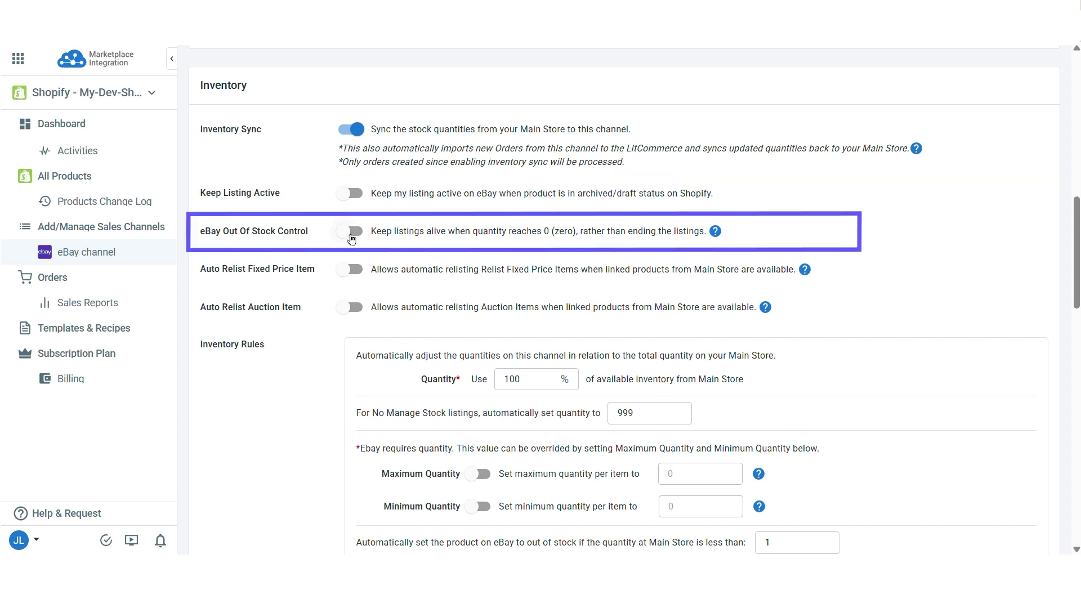
left_click(351, 239)
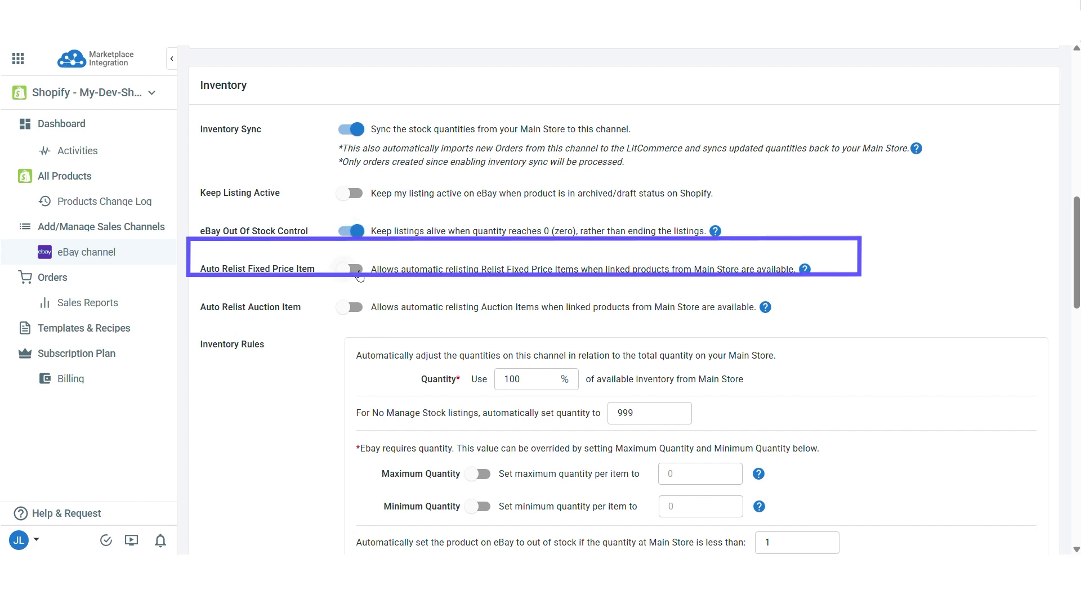
left_click(351, 270)
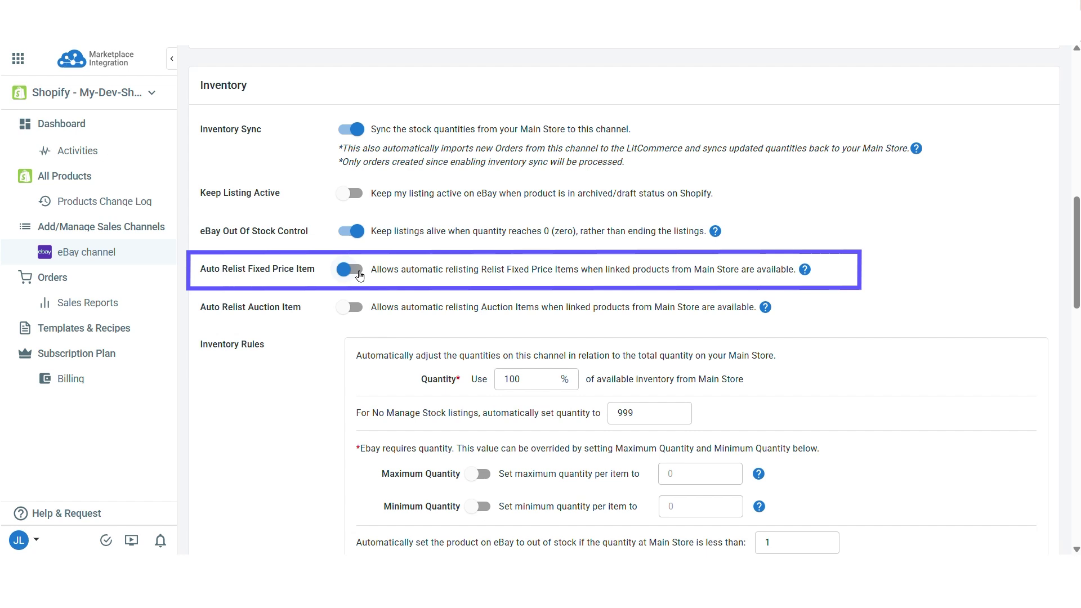
left_click(365, 313)
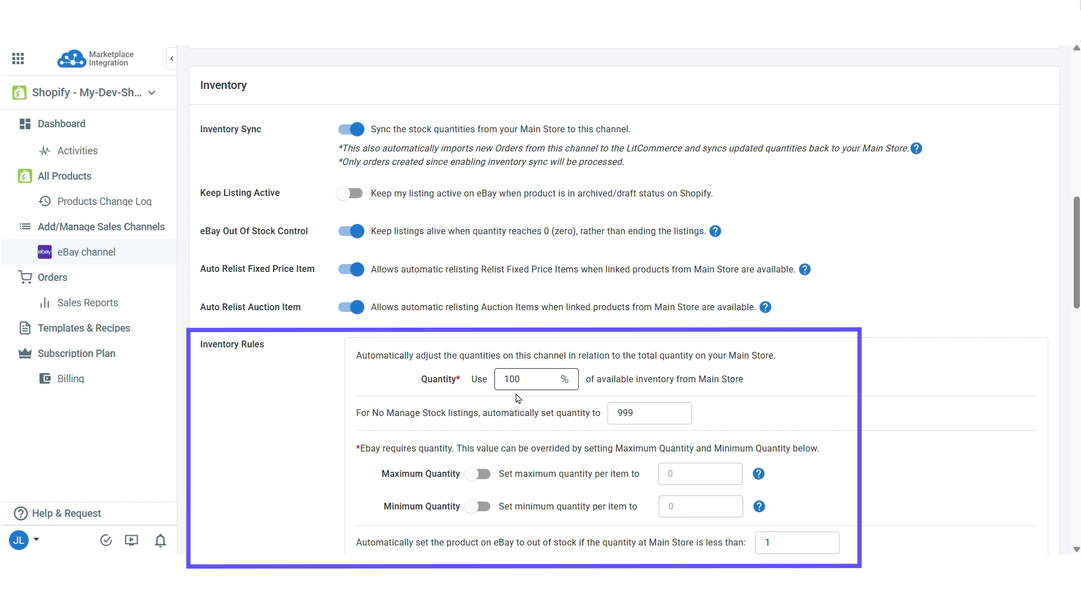
Cap quantity per item at 10 and sync stock from AutoDS, Hanoi ware house and Sonic Drive-In
left_click(482, 475)
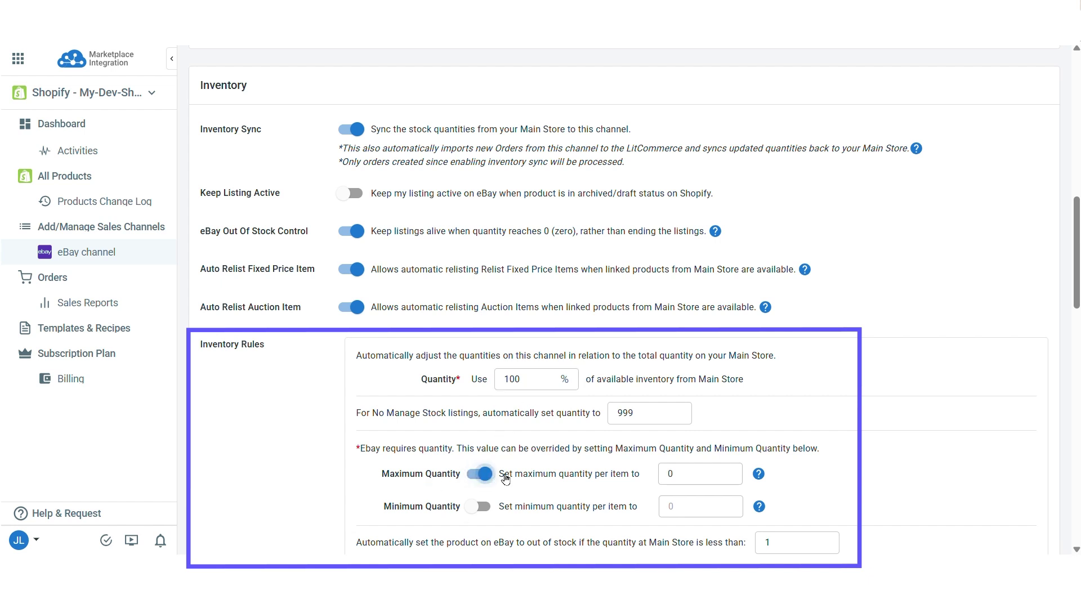
left_click(707, 482)
key("BackSpace")
type("10")
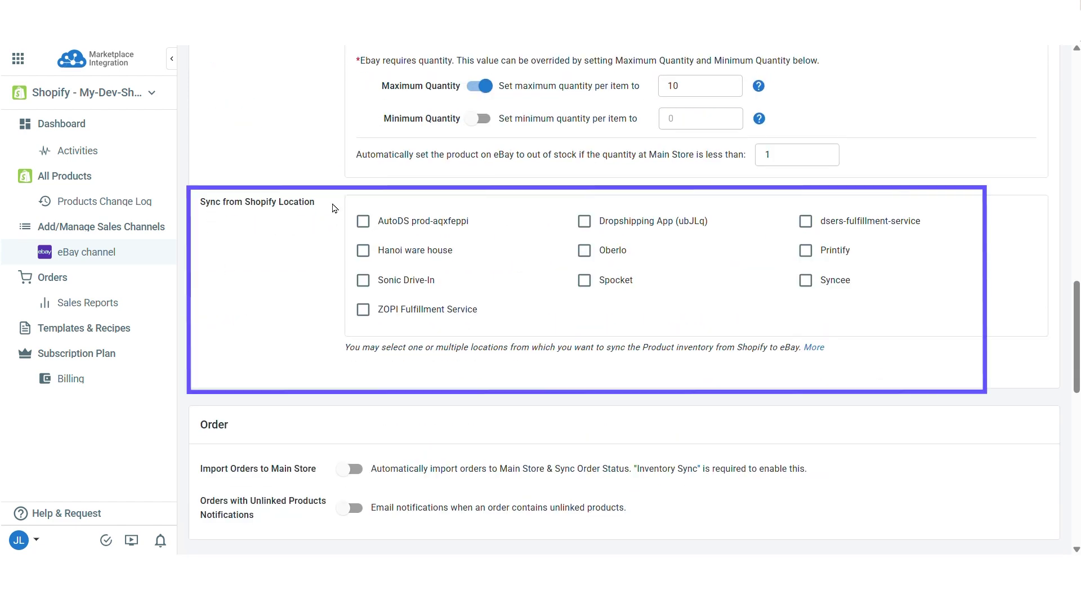
left_click(364, 221)
left_click(363, 251)
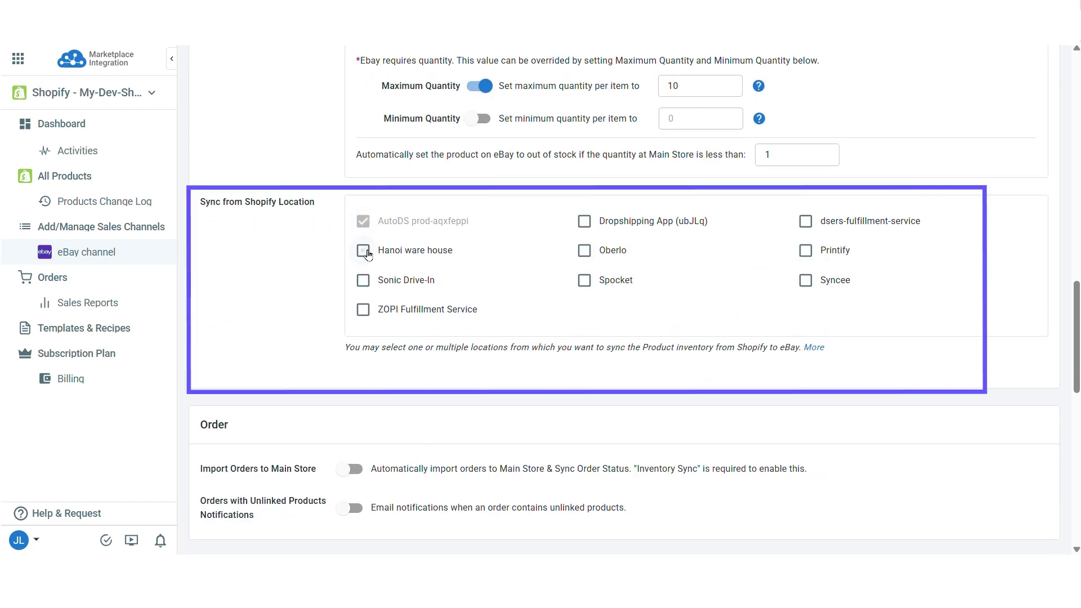
left_click(363, 279)
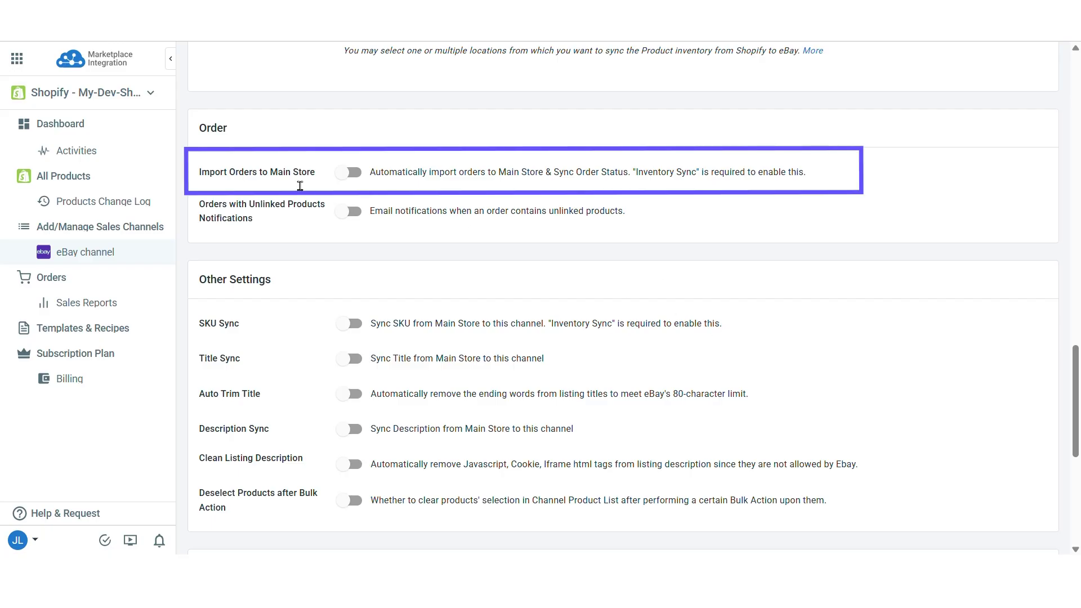
Turn on Import Orders to Main Store and save the eBay channel settings
left_click(361, 173)
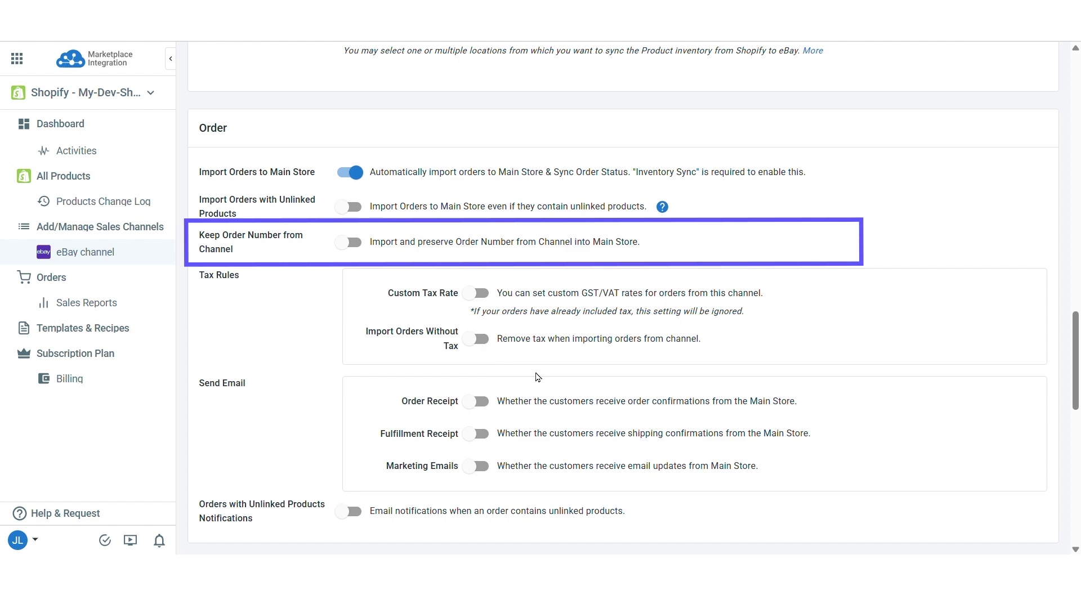
scroll(538, 377, "down", 10)
left_click(1017, 486)
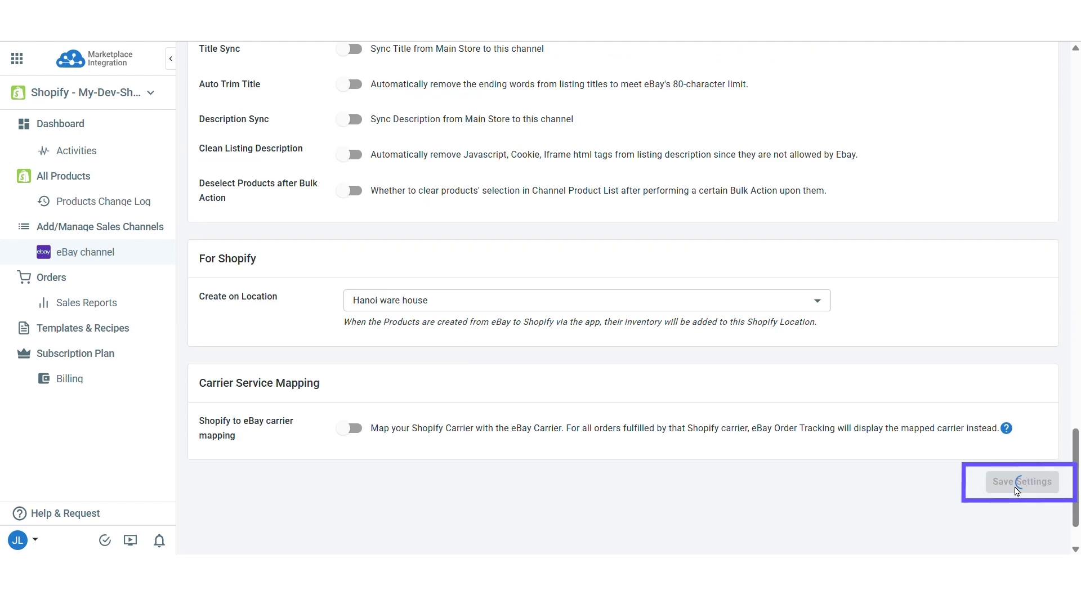